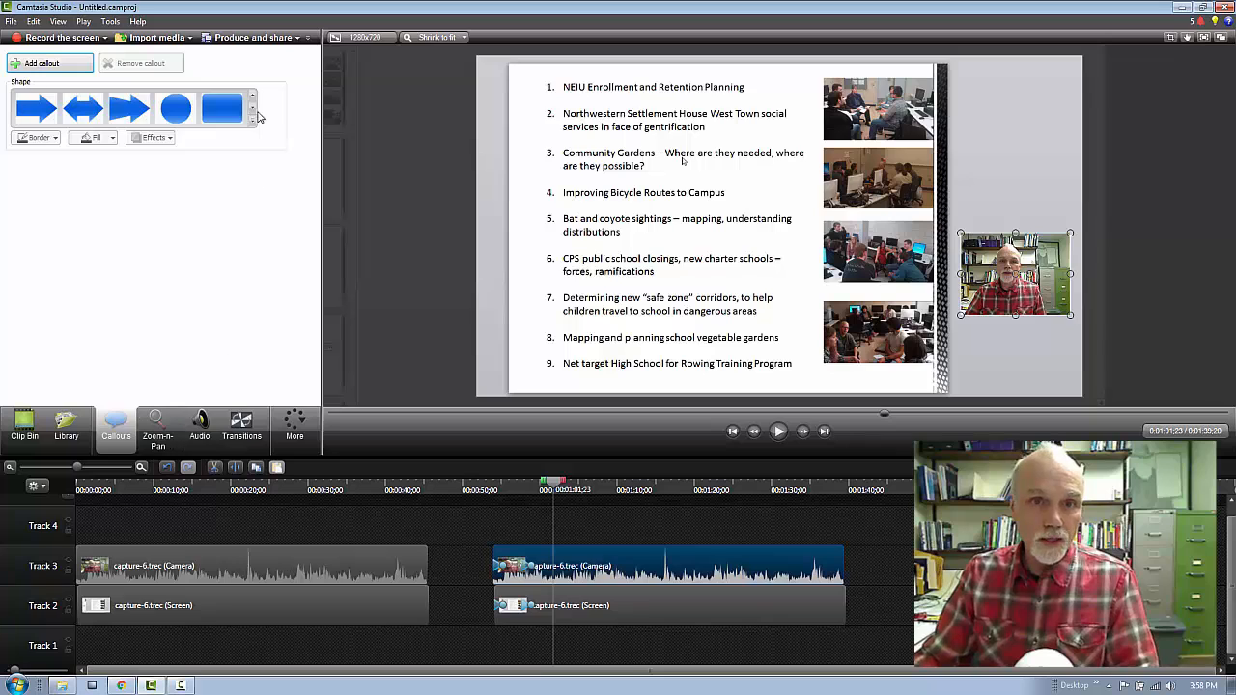
Add a red Sketch Motion ellipse callout at 0:01:01;23 and fit it around the "Improving Bicycle Routes to Campus" line.
{"action": "left_click", "coordinate": [253, 117]}
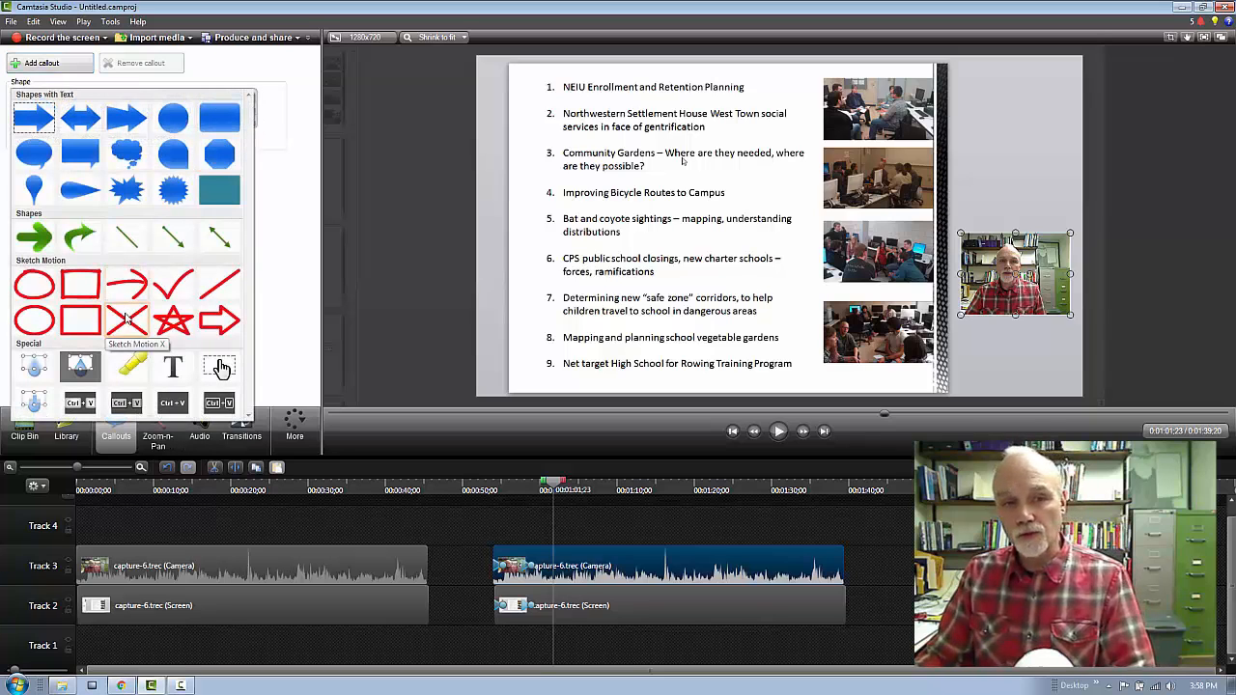
{"action": "left_click", "coordinate": [33, 321]}
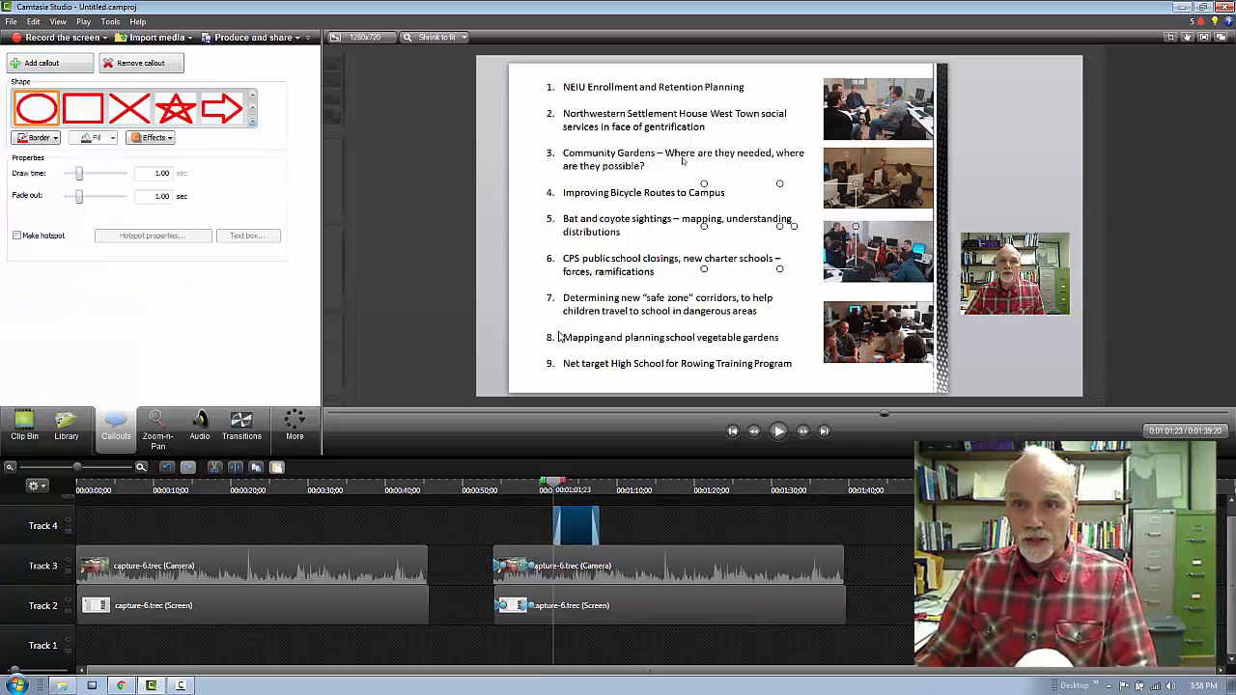
{"action": "left_click_drag", "start_coordinate": [746, 240], "coordinate": [579, 210]}
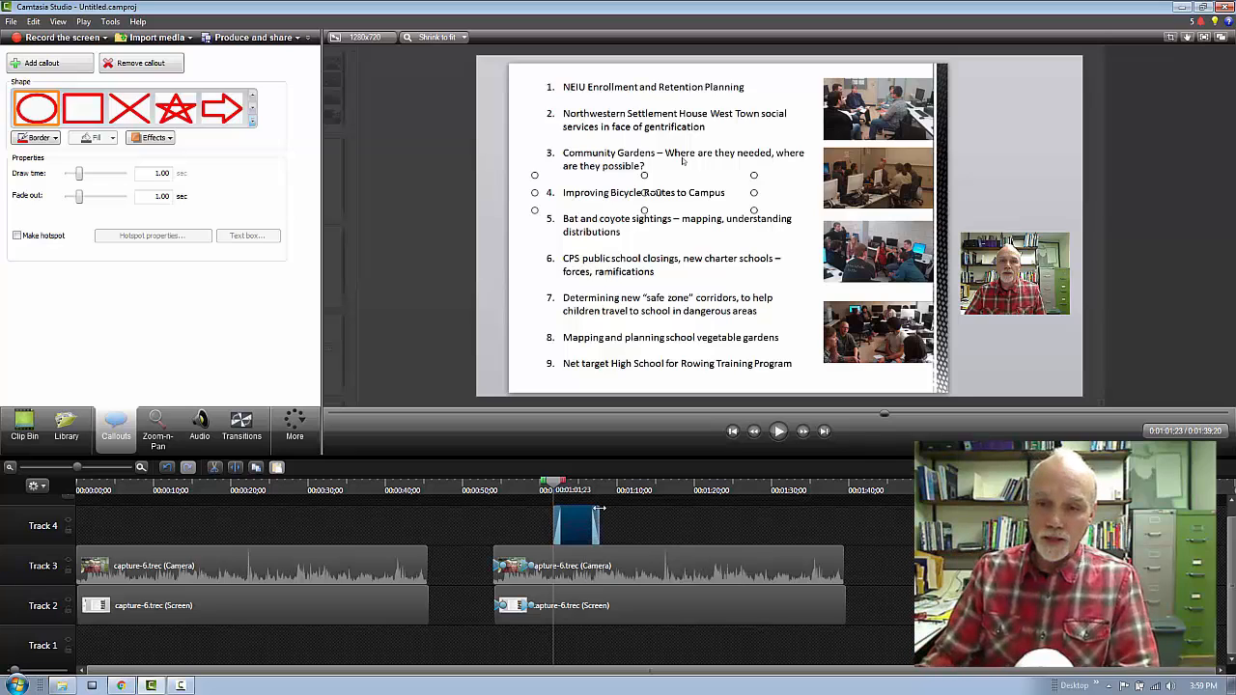
Shorten the ellipse callout on Track 4 to about 3 seconds and play it back.
{"action": "left_click_drag", "start_coordinate": [600, 508], "coordinate": [576, 511]}
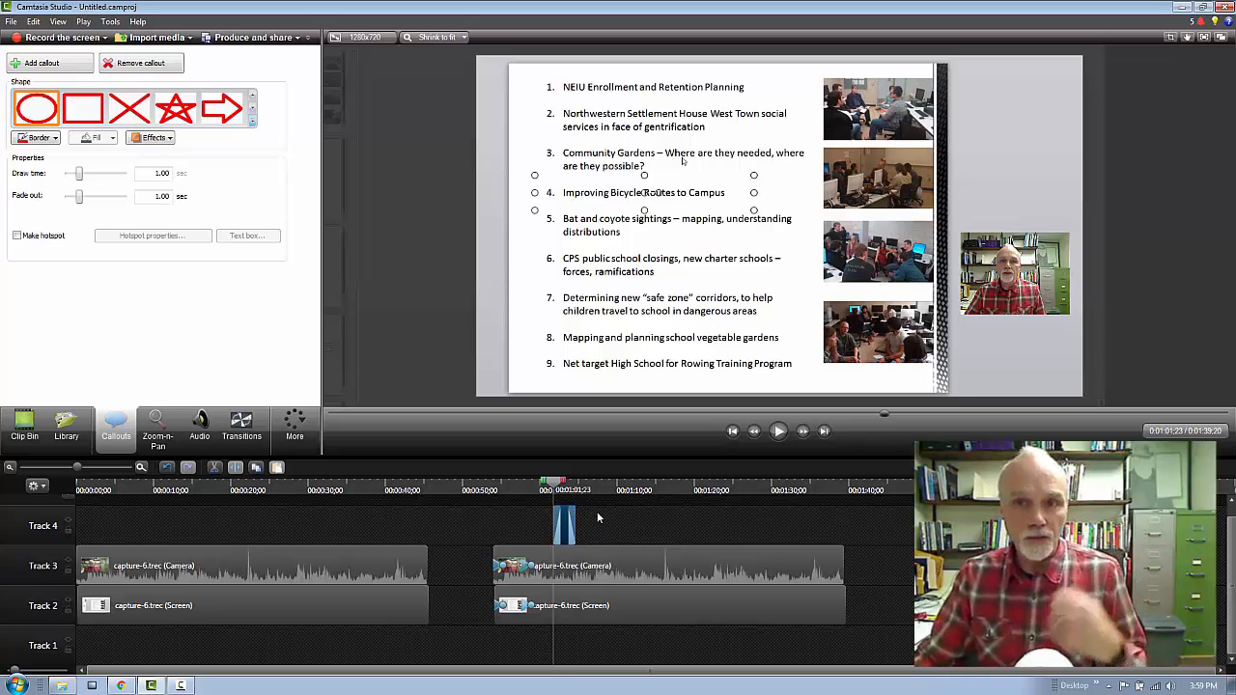
{"action": "left_click", "coordinate": [777, 431]}
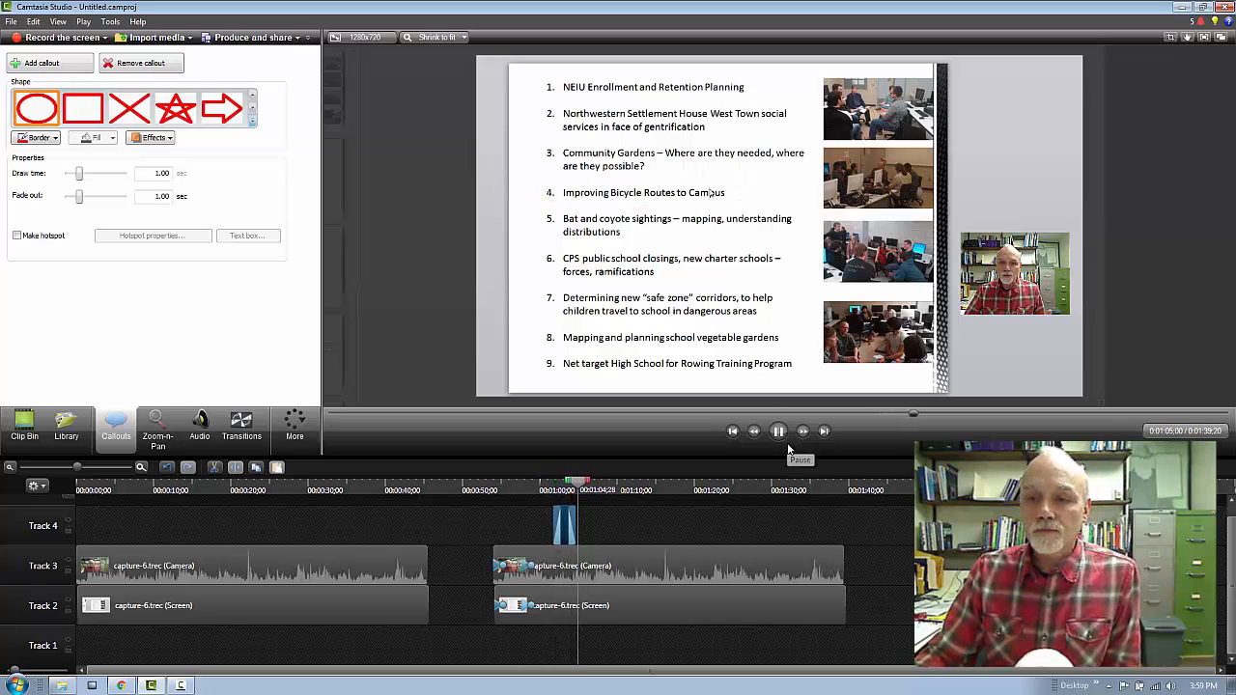
{"action": "left_click", "coordinate": [778, 431]}
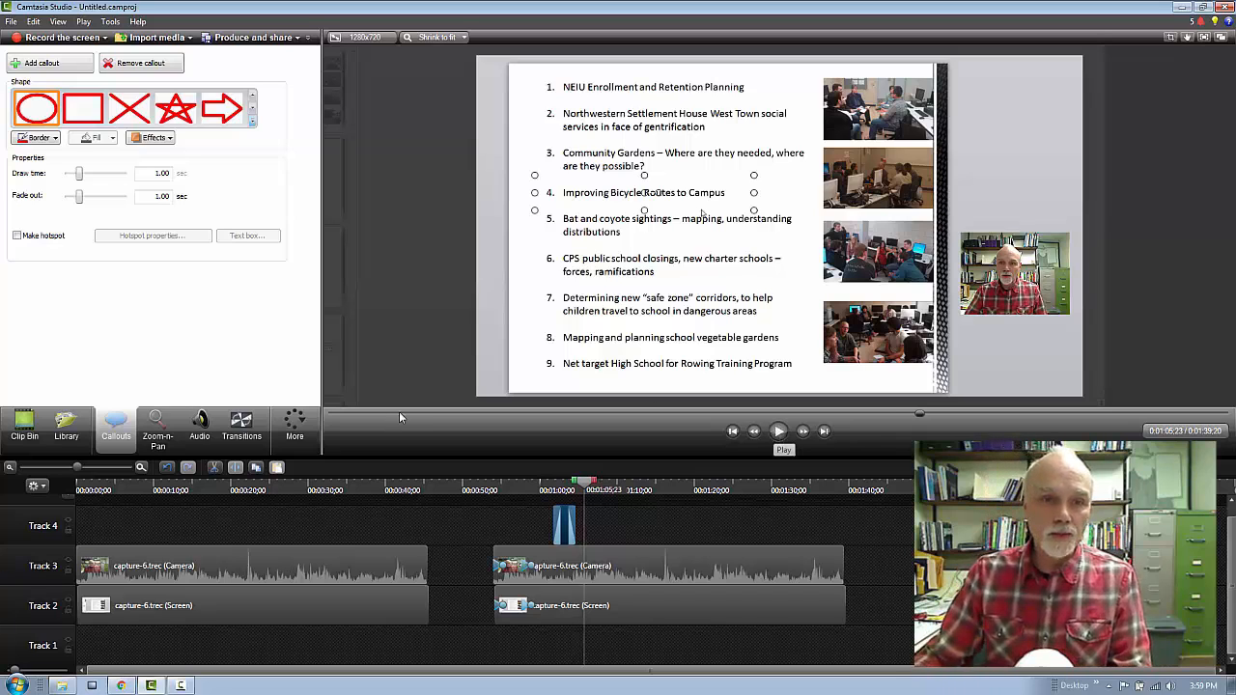
At 0:01:08;23, move the webcam video onto the line chart and zoom in to 285% on the chart's upper-left part.
{"action": "left_click", "coordinate": [168, 421]}
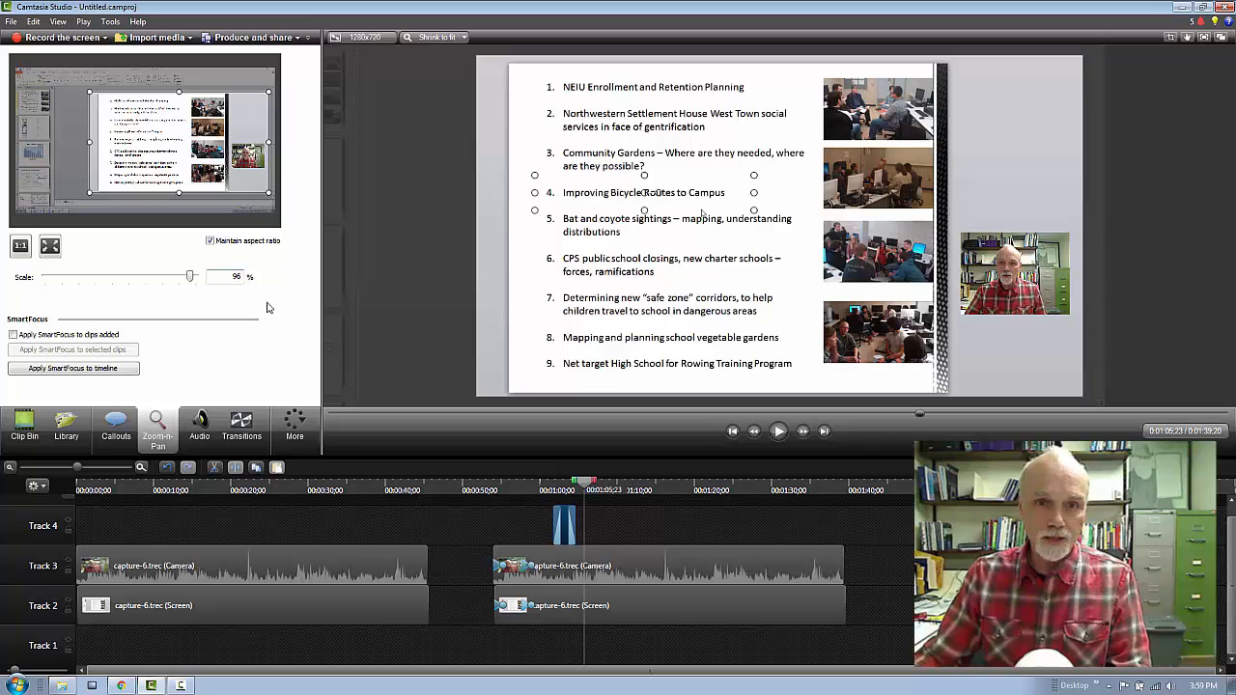
{"action": "left_click", "coordinate": [780, 433]}
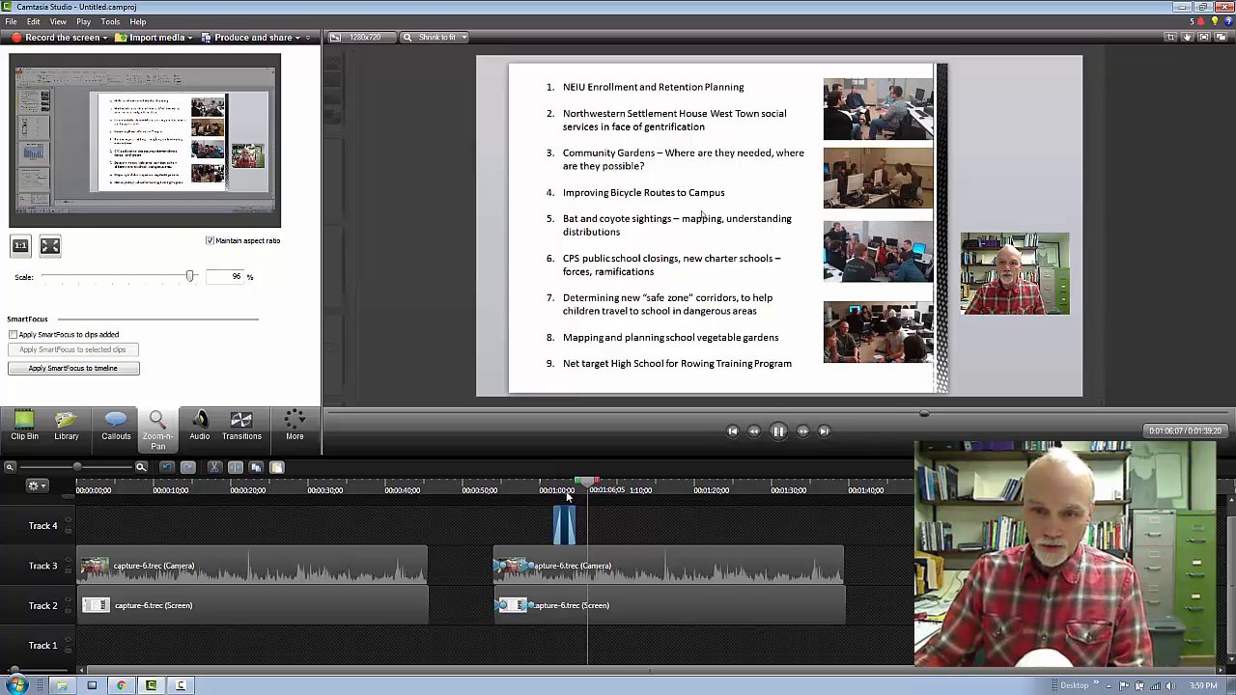
{"action": "left_click", "coordinate": [778, 432]}
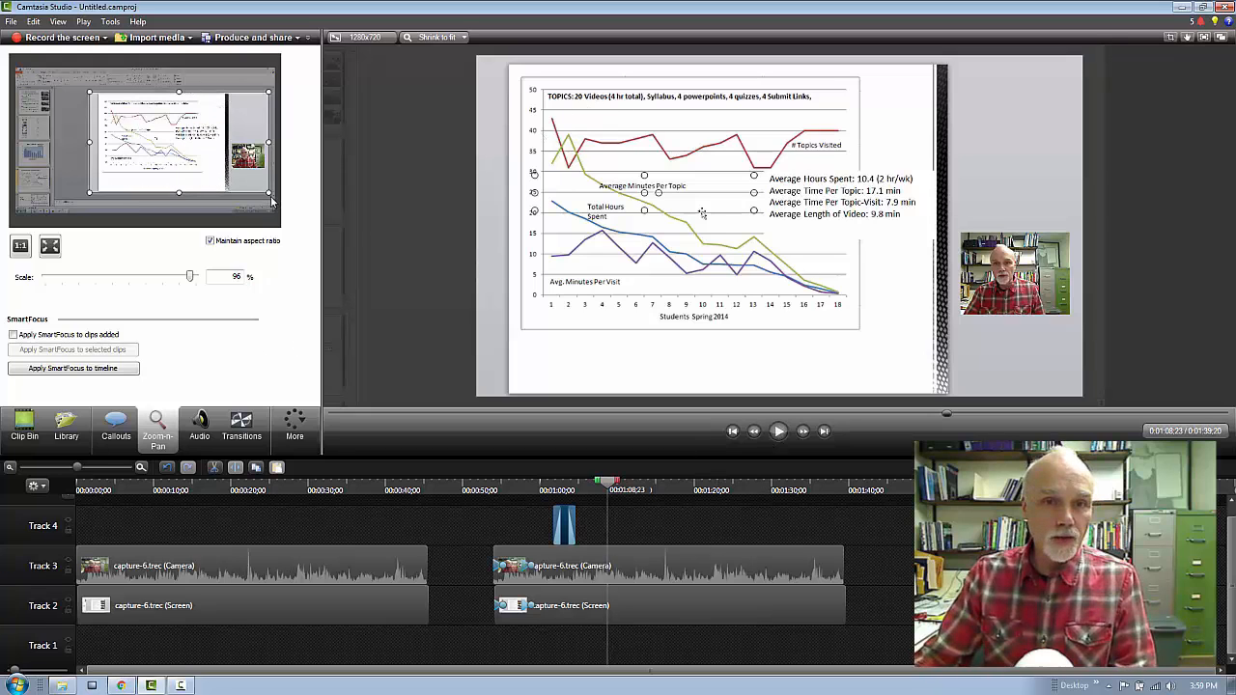
{"action": "mouse_move", "coordinate": [268, 193]}
{"action": "left_mouse_down"}
{"action": "mouse_move", "coordinate": [112, 114]}
{"action": "mouse_move", "coordinate": [275, 198]}
{"action": "left_mouse_up"}
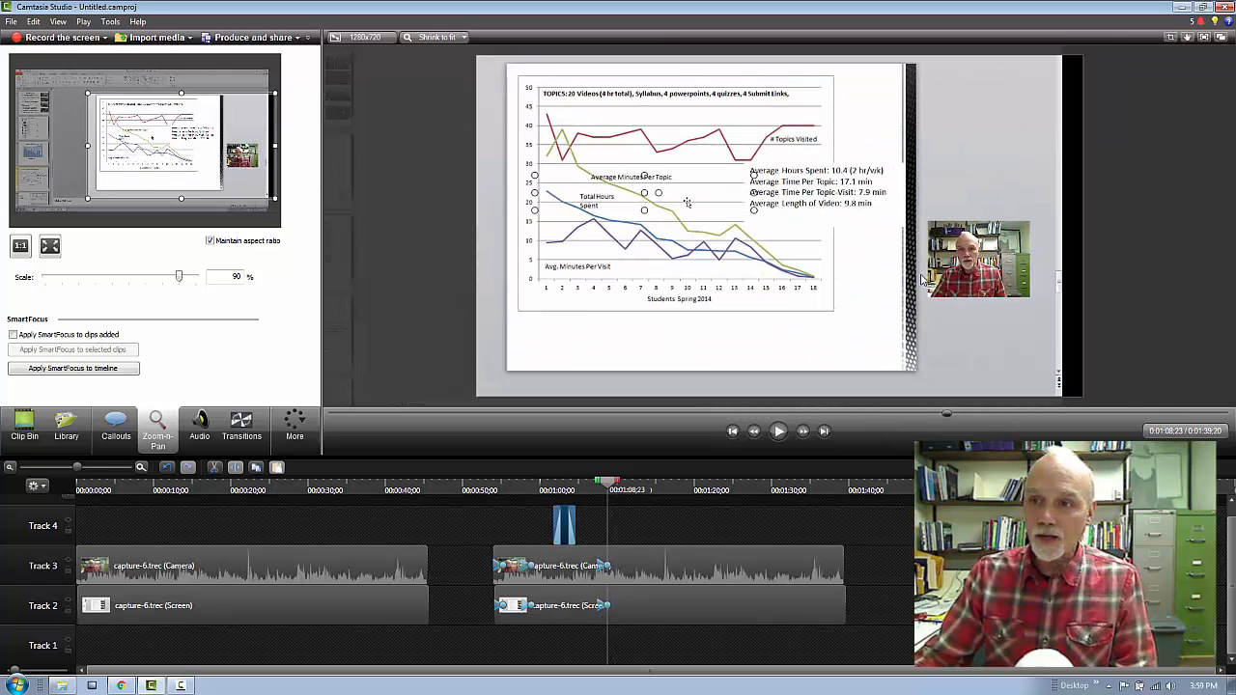
{"action": "left_click_drag", "start_coordinate": [923, 280], "coordinate": [634, 151]}
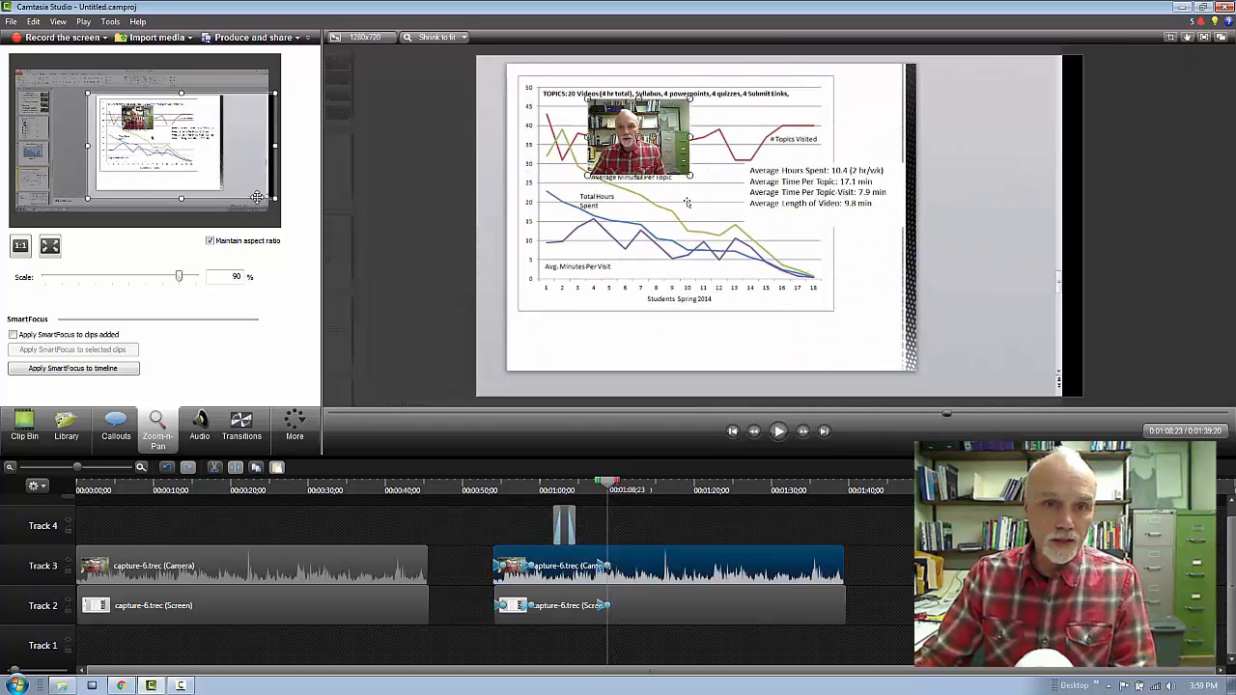
{"action": "left_click_drag", "start_coordinate": [273, 197], "coordinate": [148, 126]}
Shrink the webcam video into the lower-right part of the frame and tighten the chart zoom to 338%.
{"action": "left_click_drag", "start_coordinate": [858, 259], "coordinate": [800, 239]}
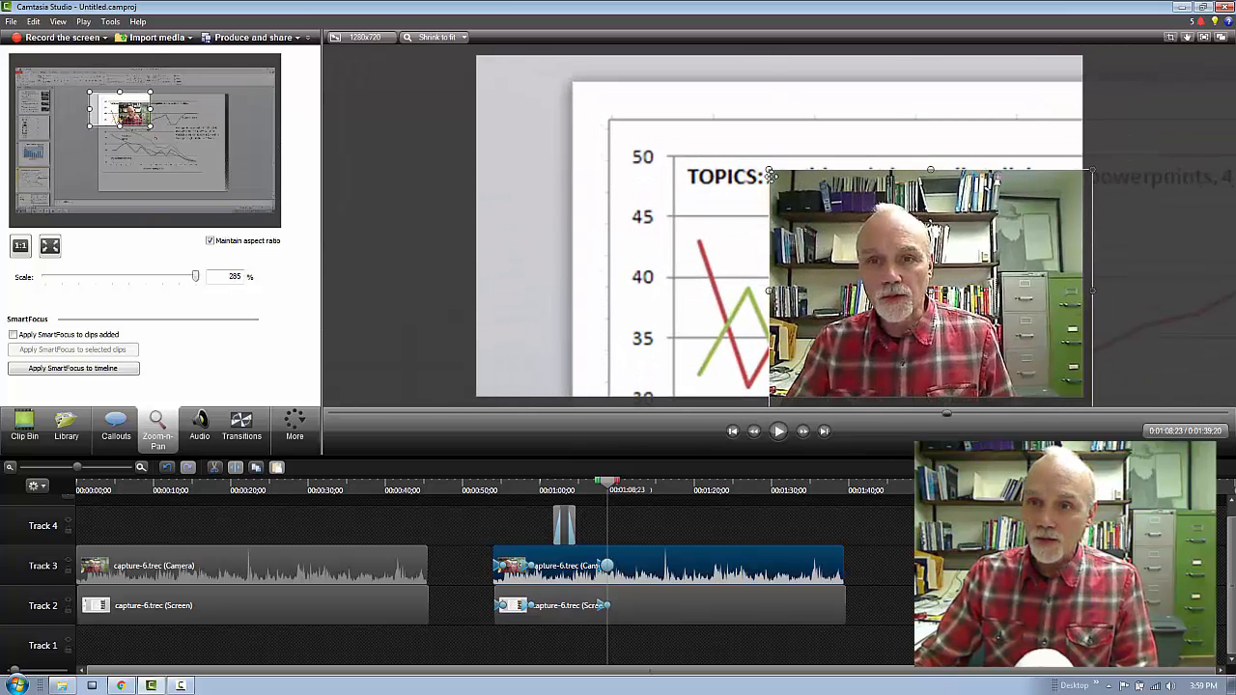
{"action": "left_click_drag", "start_coordinate": [767, 170], "coordinate": [956, 310]}
{"action": "left_click_drag", "start_coordinate": [1004, 353], "coordinate": [977, 260]}
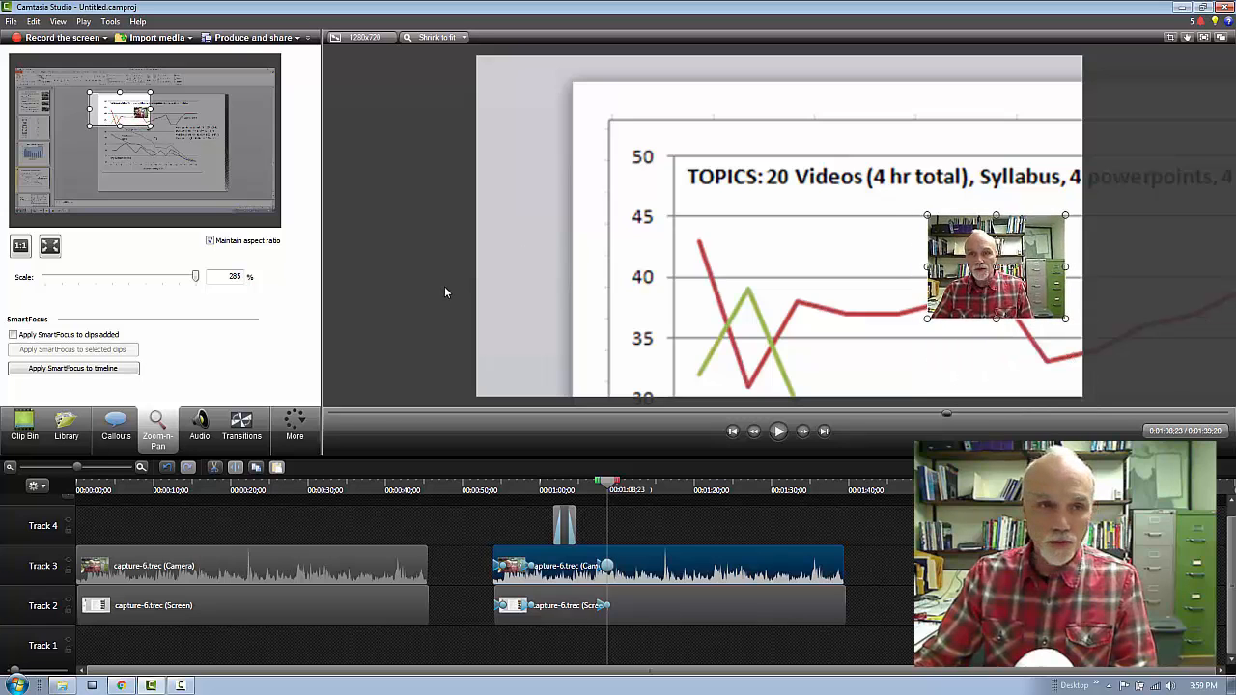
{"action": "left_click_drag", "start_coordinate": [89, 109], "coordinate": [98, 109]}
{"action": "left_click_drag", "start_coordinate": [952, 295], "coordinate": [957, 335]}
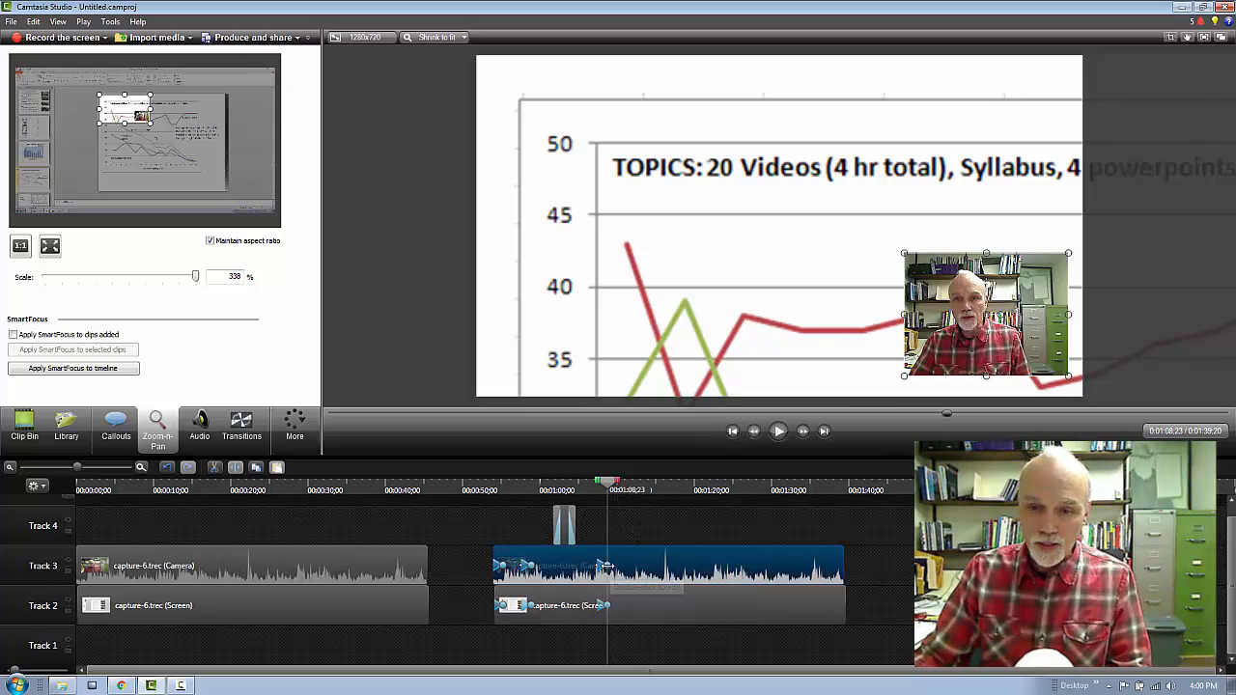
Shift the chart zoom animations on Tracks 3 and 2 slightly later and play back the transition from about 0:01:06;18.
{"action": "left_click_drag", "start_coordinate": [606, 567], "coordinate": [619, 568]}
{"action": "left_click", "coordinate": [610, 606]}
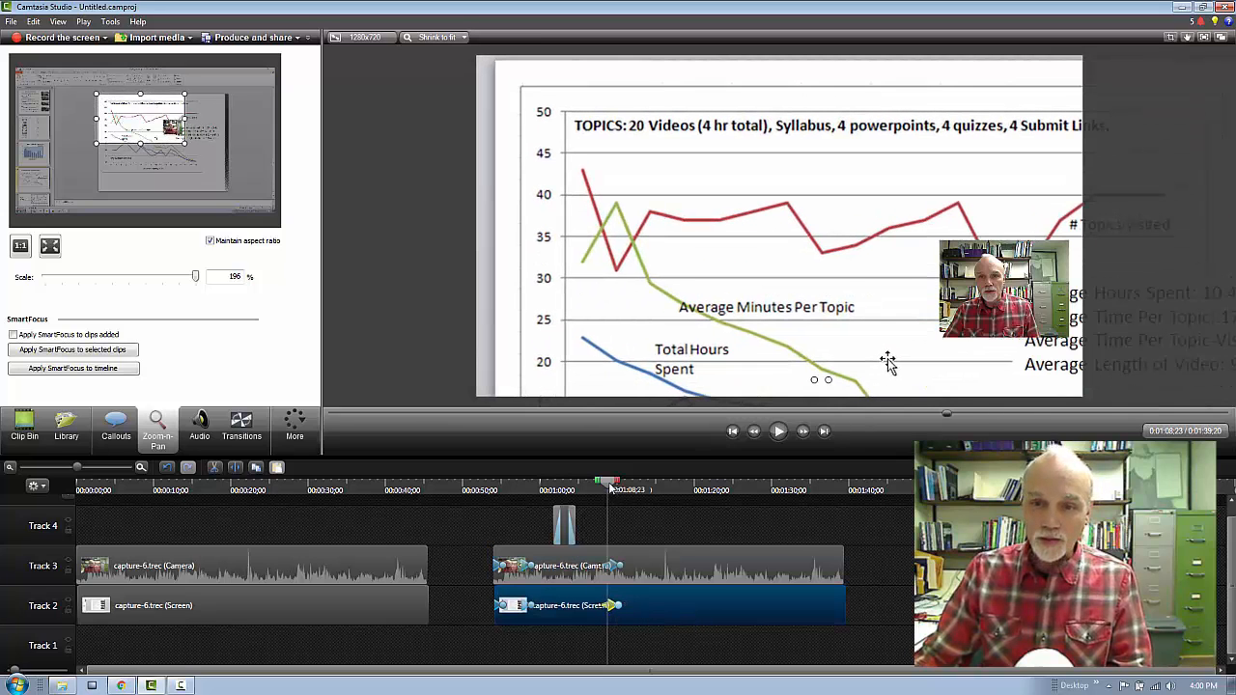
{"action": "left_click_drag", "start_coordinate": [611, 487], "coordinate": [593, 489]}
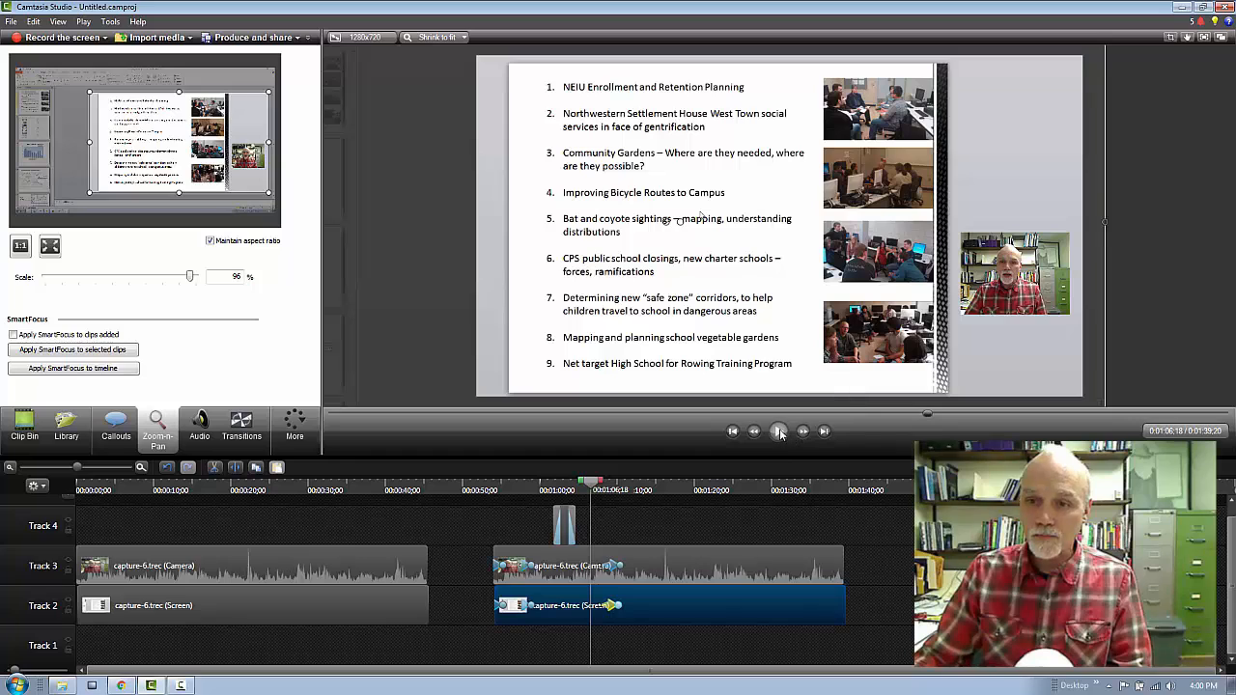
{"action": "left_click", "coordinate": [779, 433]}
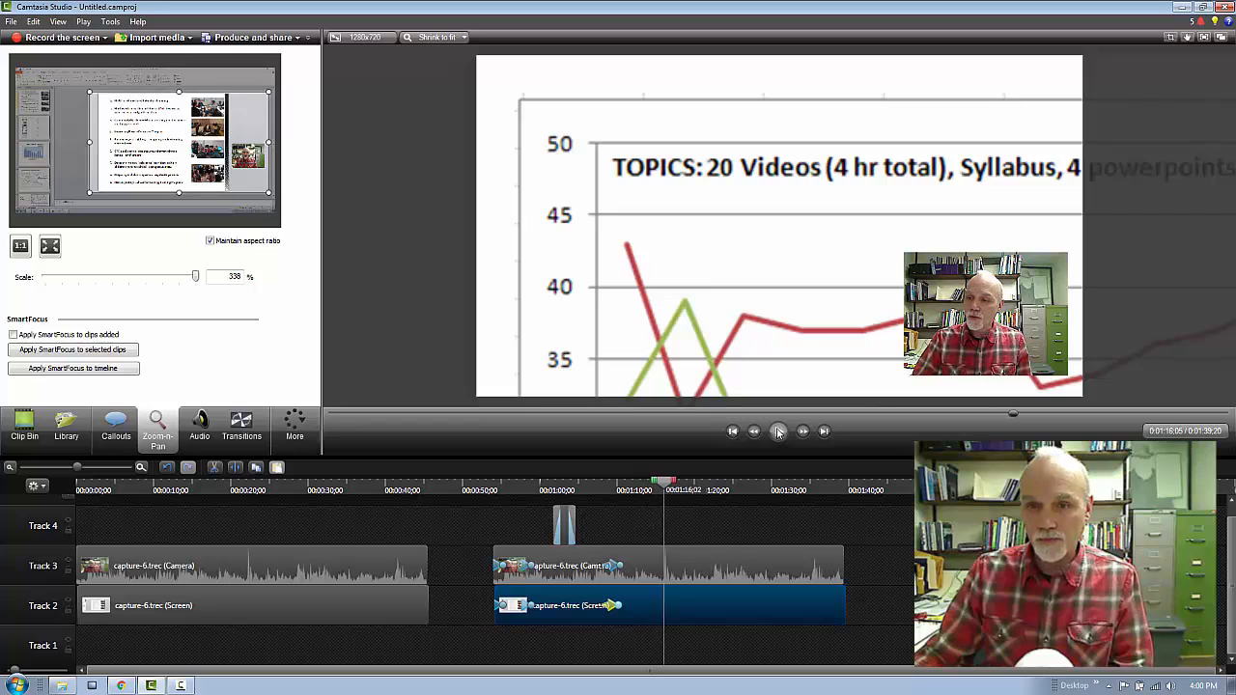
{"action": "left_click", "coordinate": [779, 432]}
At 0:01:16;05, zoom out to 103% to frame the whole chart, and move and enlarge the webcam video beside it.
{"action": "left_click_drag", "start_coordinate": [151, 121], "coordinate": [255, 181]}
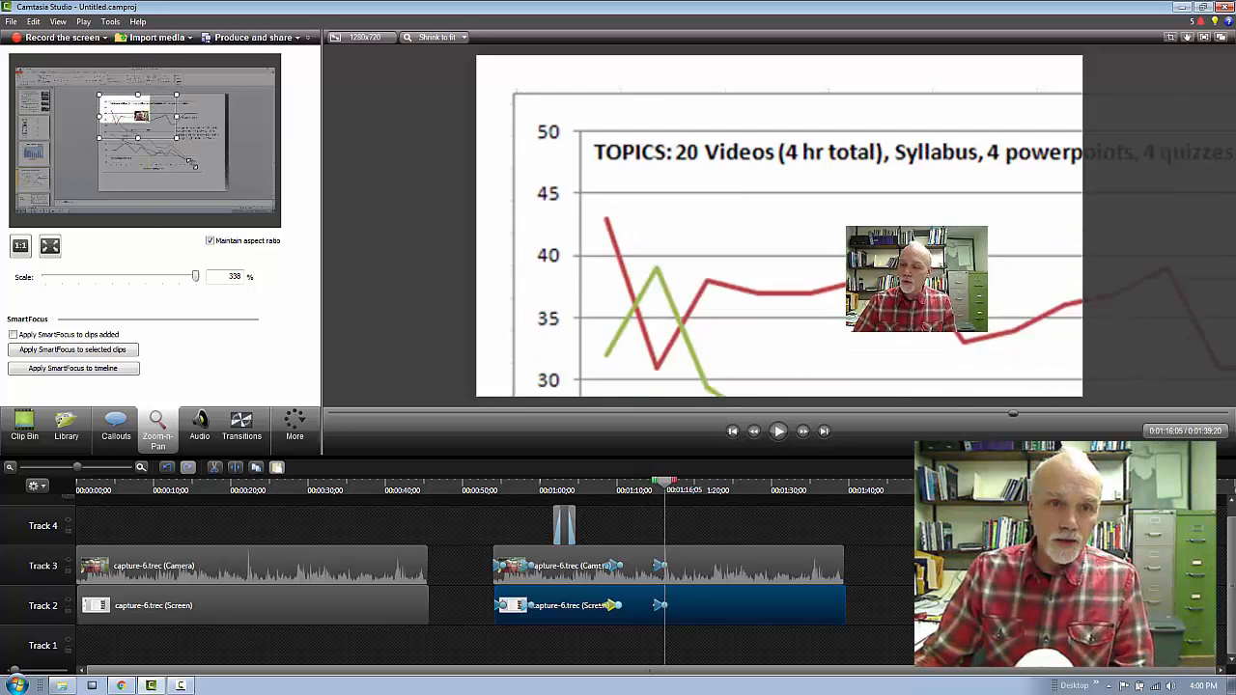
{"action": "left_click_drag", "start_coordinate": [190, 98], "coordinate": [181, 137]}
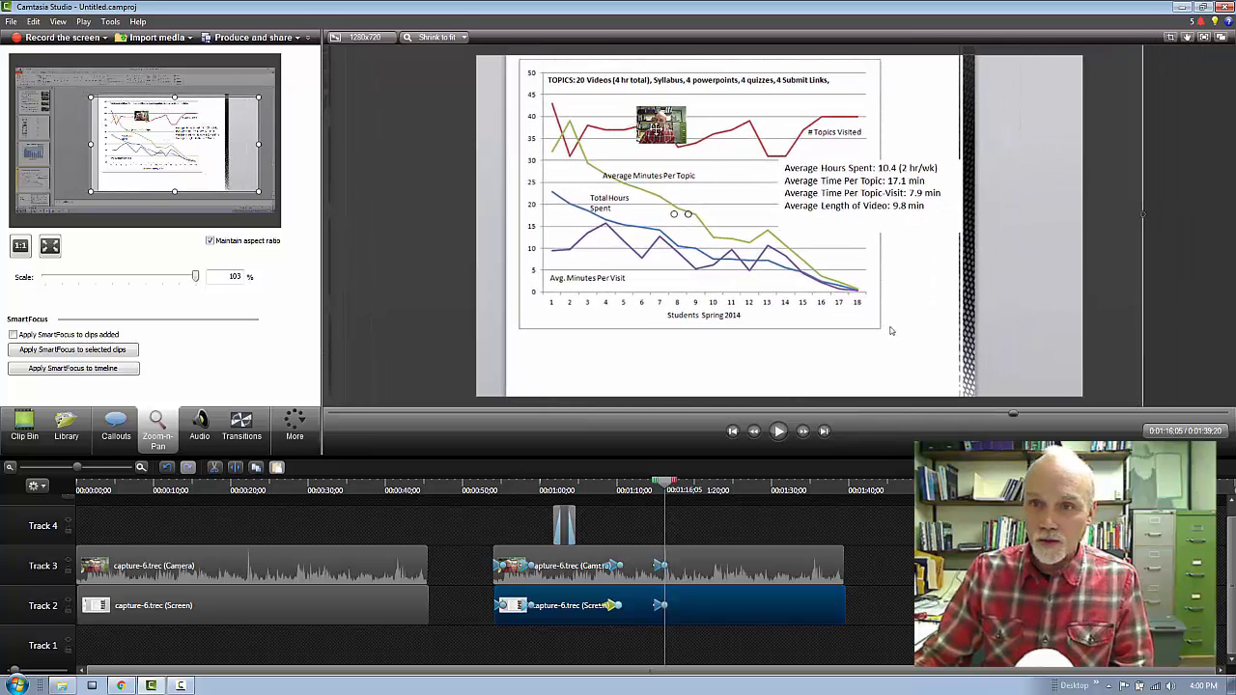
{"action": "left_click_drag", "start_coordinate": [657, 129], "coordinate": [1078, 280]}
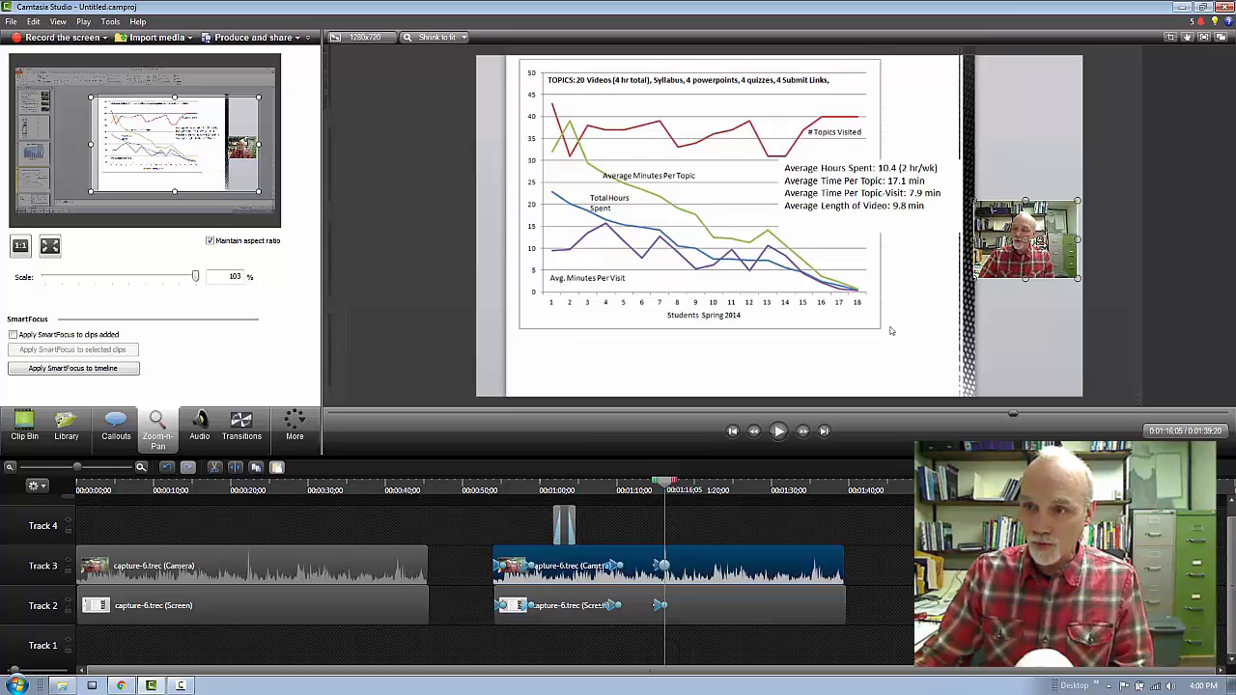
{"action": "left_click_drag", "start_coordinate": [1041, 241], "coordinate": [1024, 230]}
{"action": "left_click_drag", "start_coordinate": [956, 190], "coordinate": [948, 182]}
Select the timeline range from 0:01:19;06 to 0:01:28;11 and raise the camera clip's audio volume there.
{"action": "left_click", "coordinate": [688, 492]}
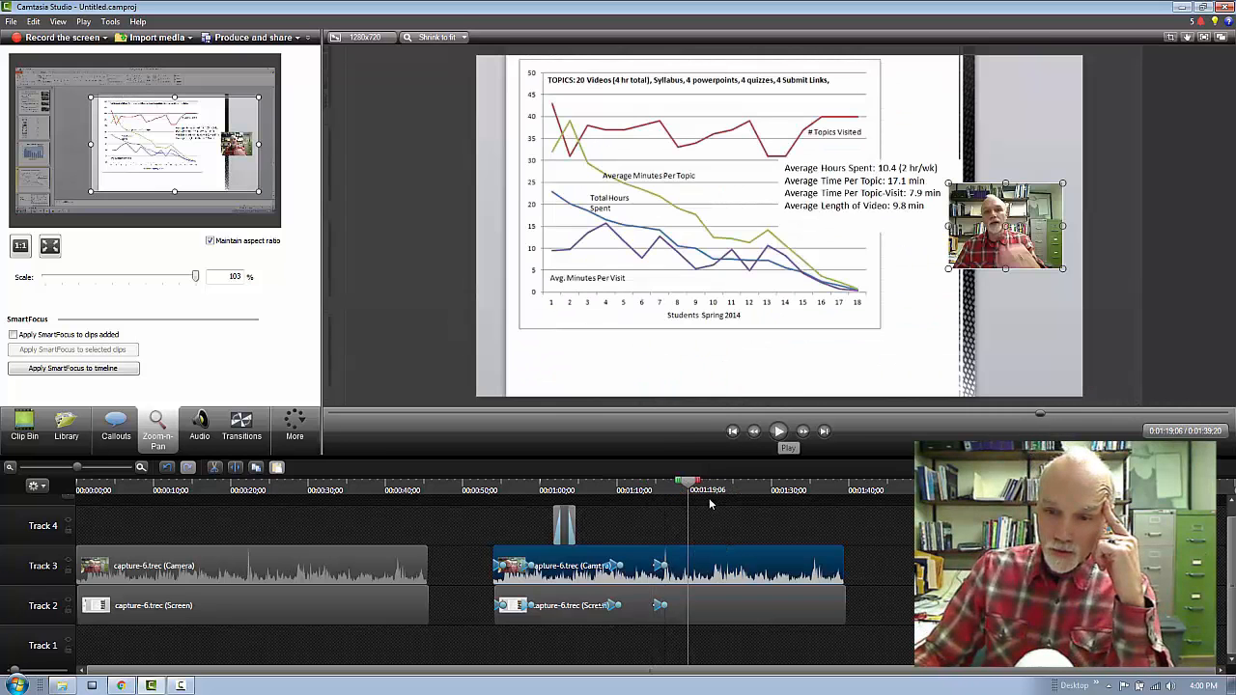
{"action": "left_click_drag", "start_coordinate": [702, 485], "coordinate": [770, 499]}
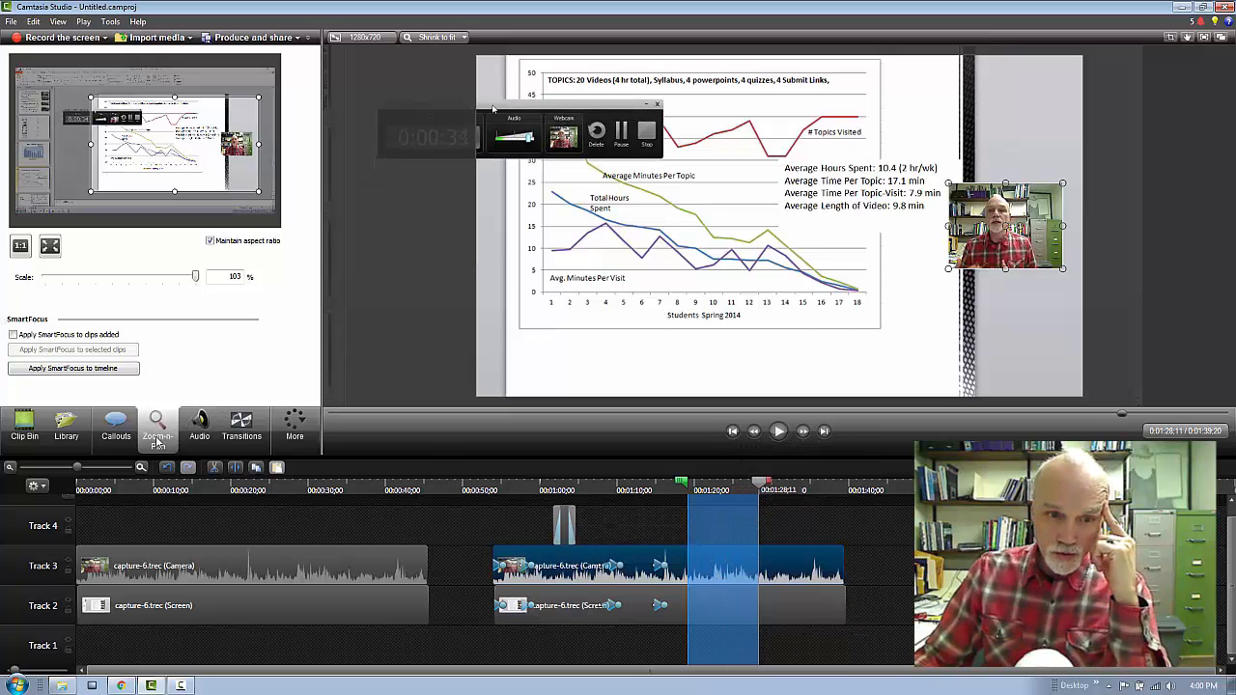
{"action": "left_click", "coordinate": [199, 429]}
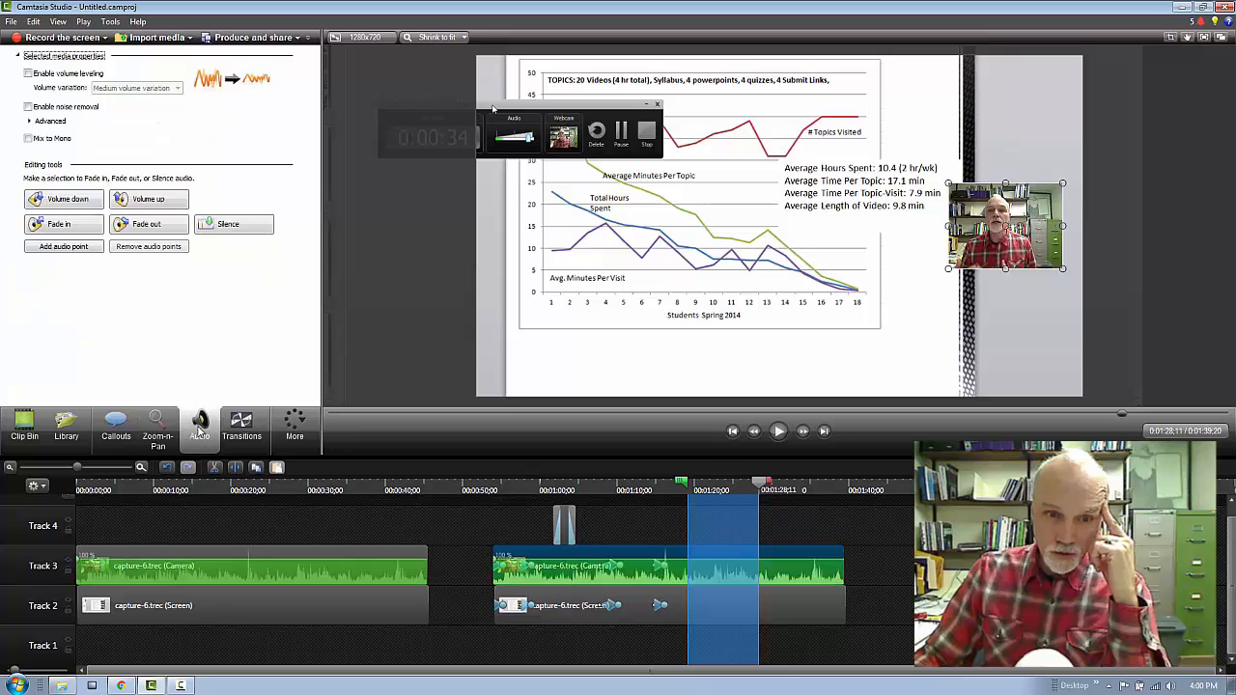
{"action": "left_click", "coordinate": [142, 199]}
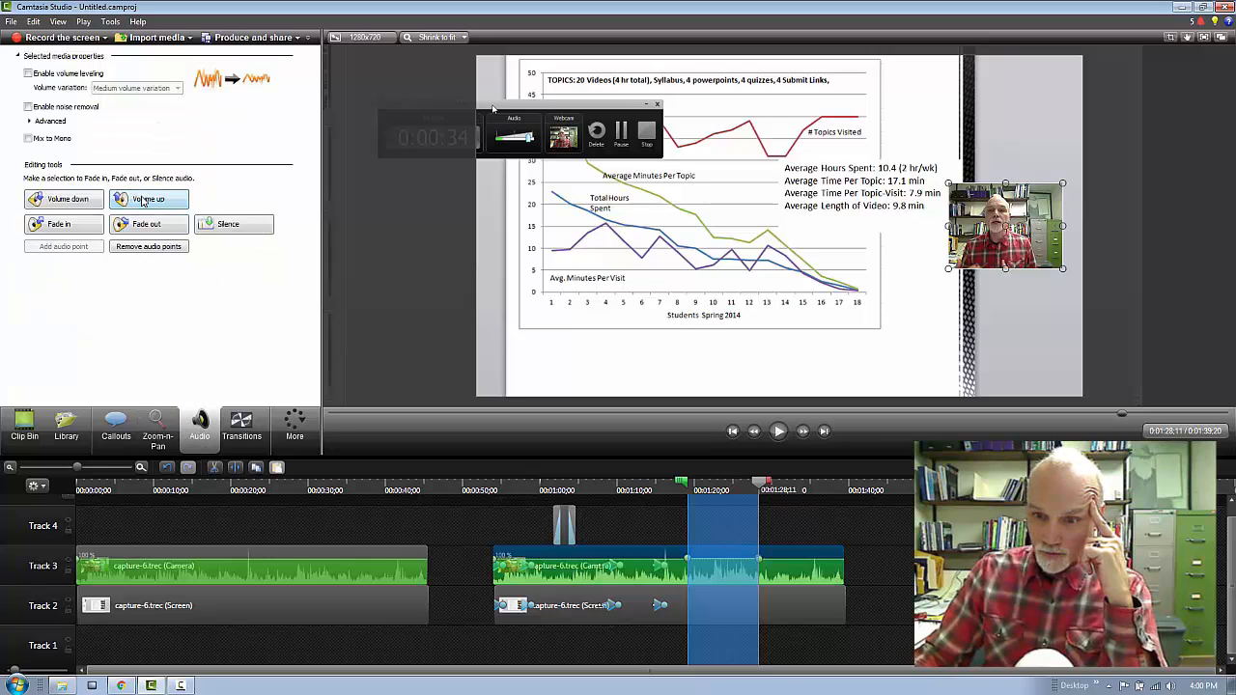
{"action": "left_click", "coordinate": [142, 199]}
{"action": "left_click", "coordinate": [142, 200]}
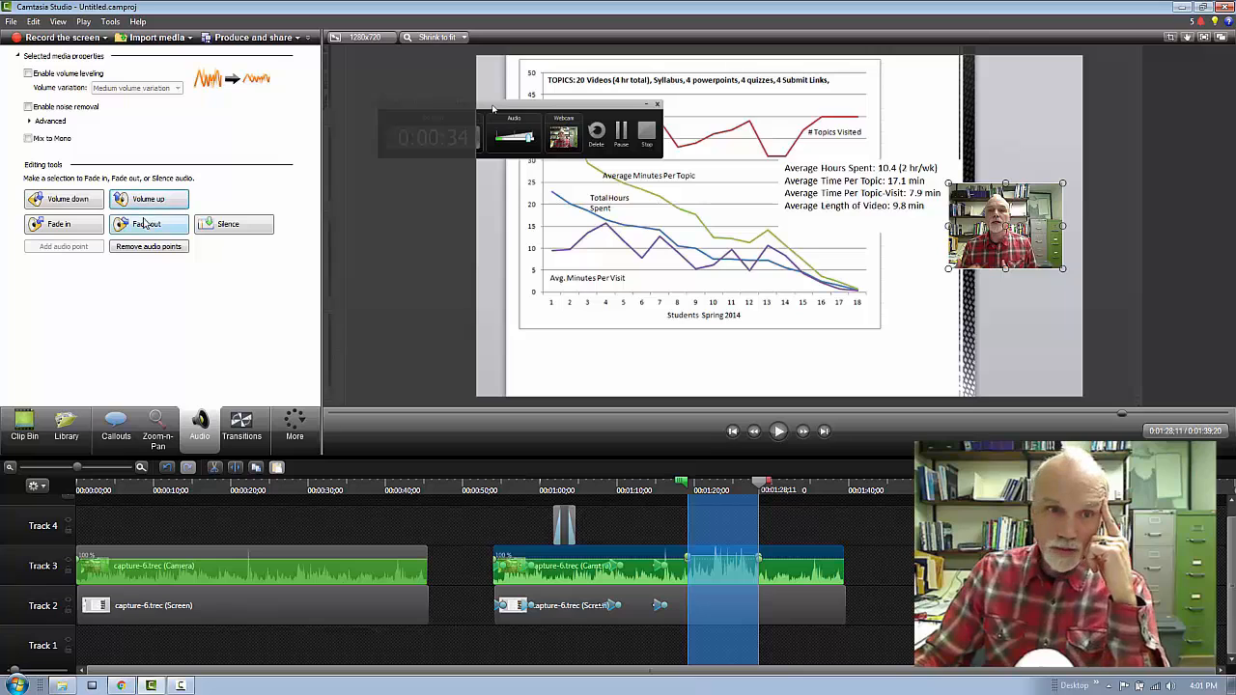
Lower the audio volume of the selected camera clip section and adjust the end of the selection.
{"action": "left_click", "coordinate": [80, 205]}
{"action": "left_click", "coordinate": [80, 204]}
{"action": "left_click", "coordinate": [80, 204]}
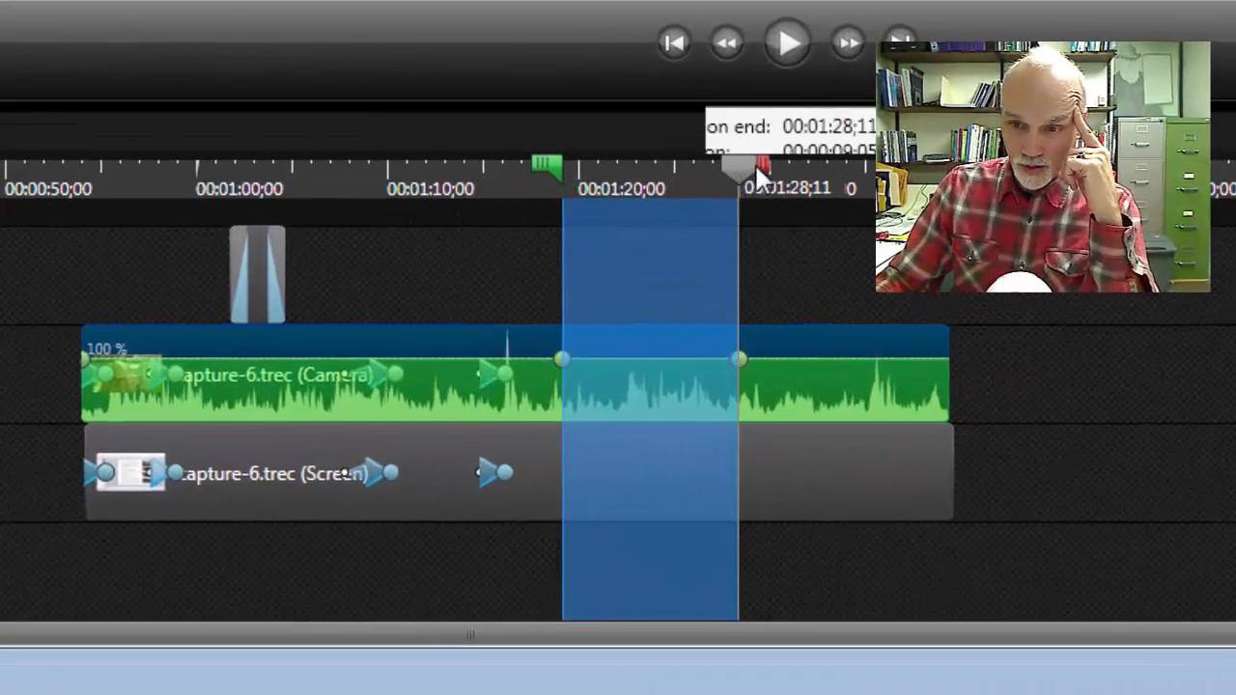
{"action": "mouse_move", "coordinate": [757, 170]}
{"action": "left_mouse_down"}
{"action": "mouse_move", "coordinate": [747, 170]}
{"action": "mouse_move", "coordinate": [770, 184]}
{"action": "left_mouse_up"}
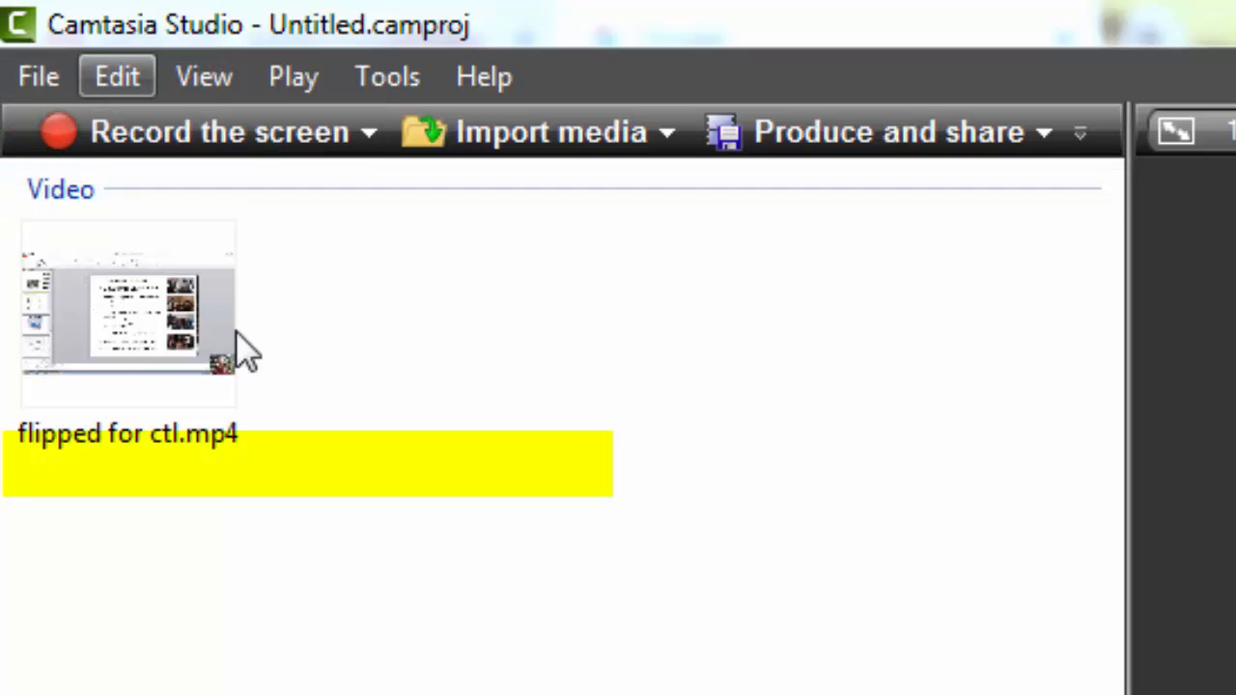
Open the Production Wizard and try to produce the video with the Share to YouTube preset.
{"action": "left_click", "coordinate": [36, 77]}
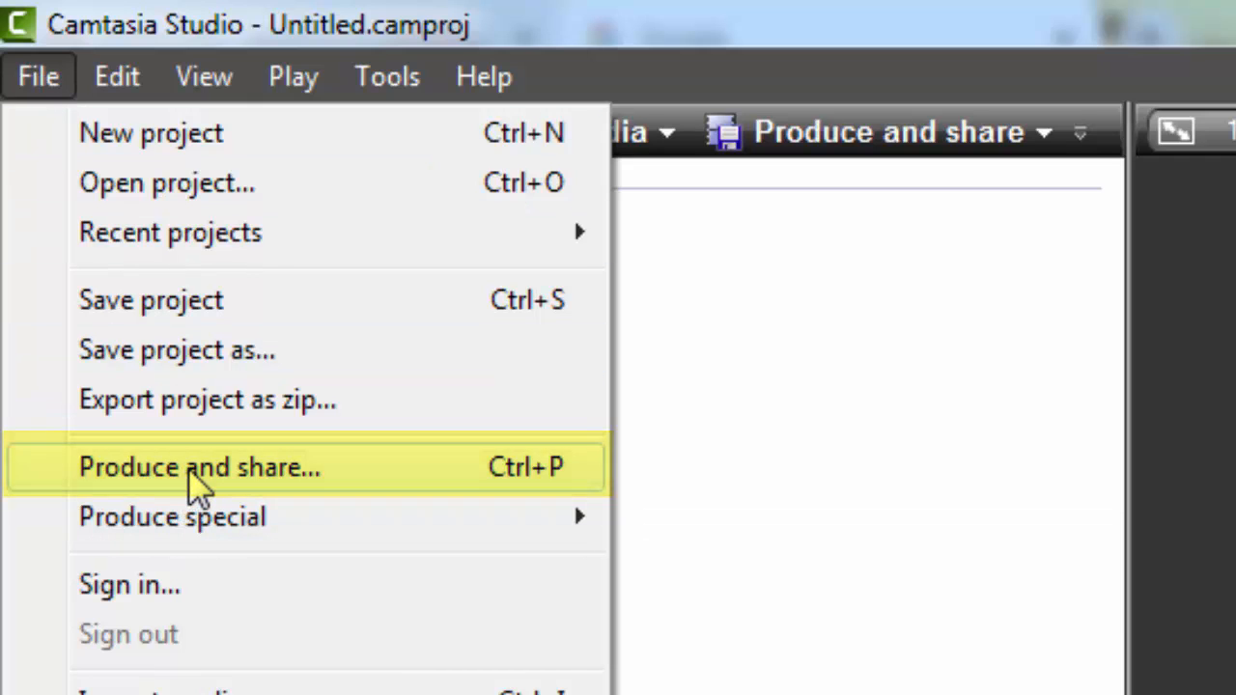
{"action": "left_click", "coordinate": [193, 473]}
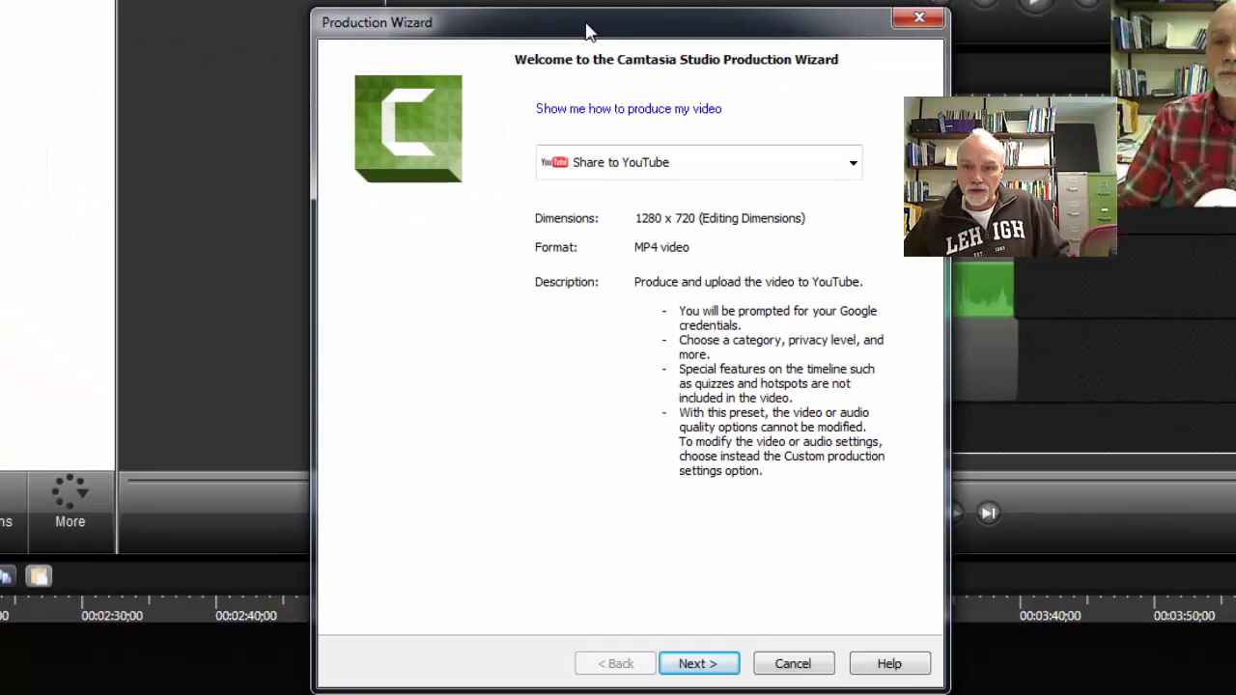
{"action": "left_click", "coordinate": [853, 164]}
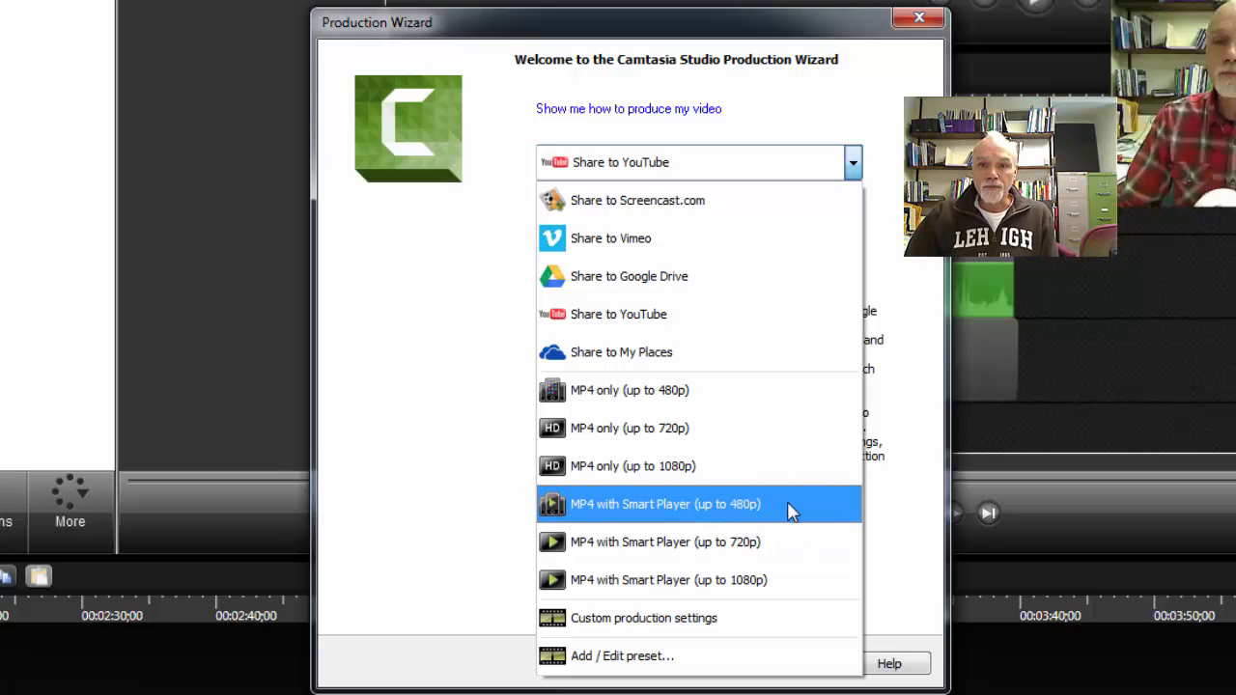
{"action": "left_click", "coordinate": [624, 323]}
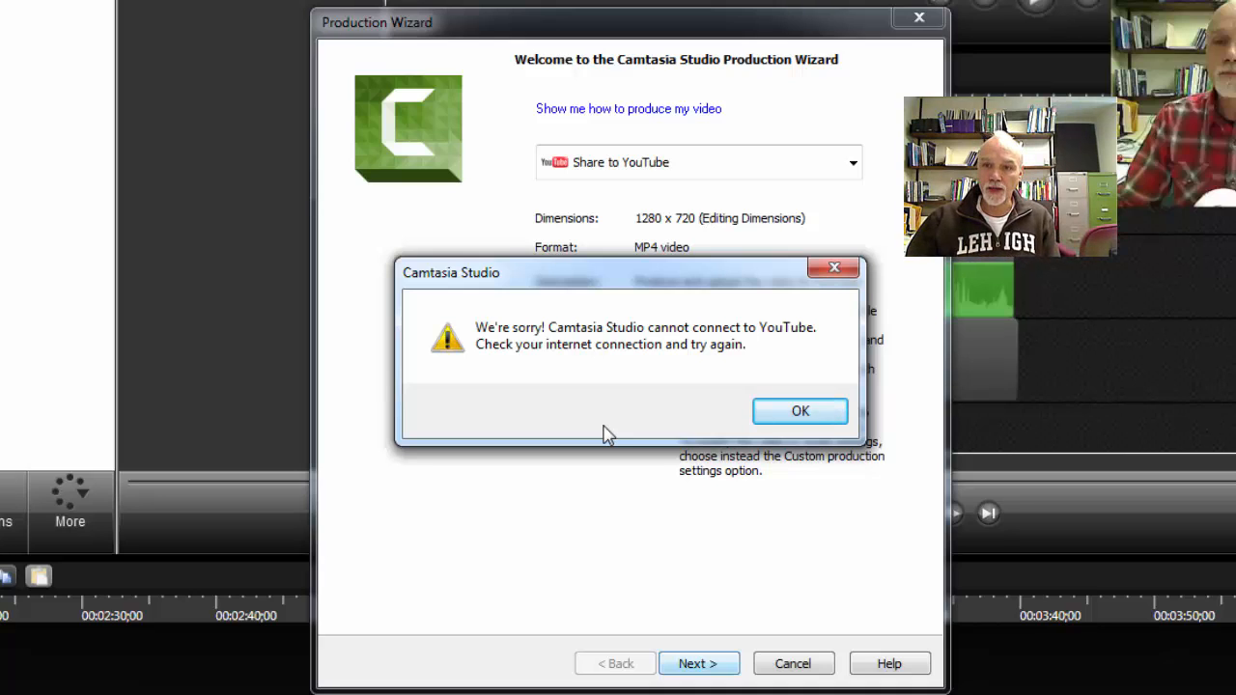
{"action": "left_click", "coordinate": [836, 267]}
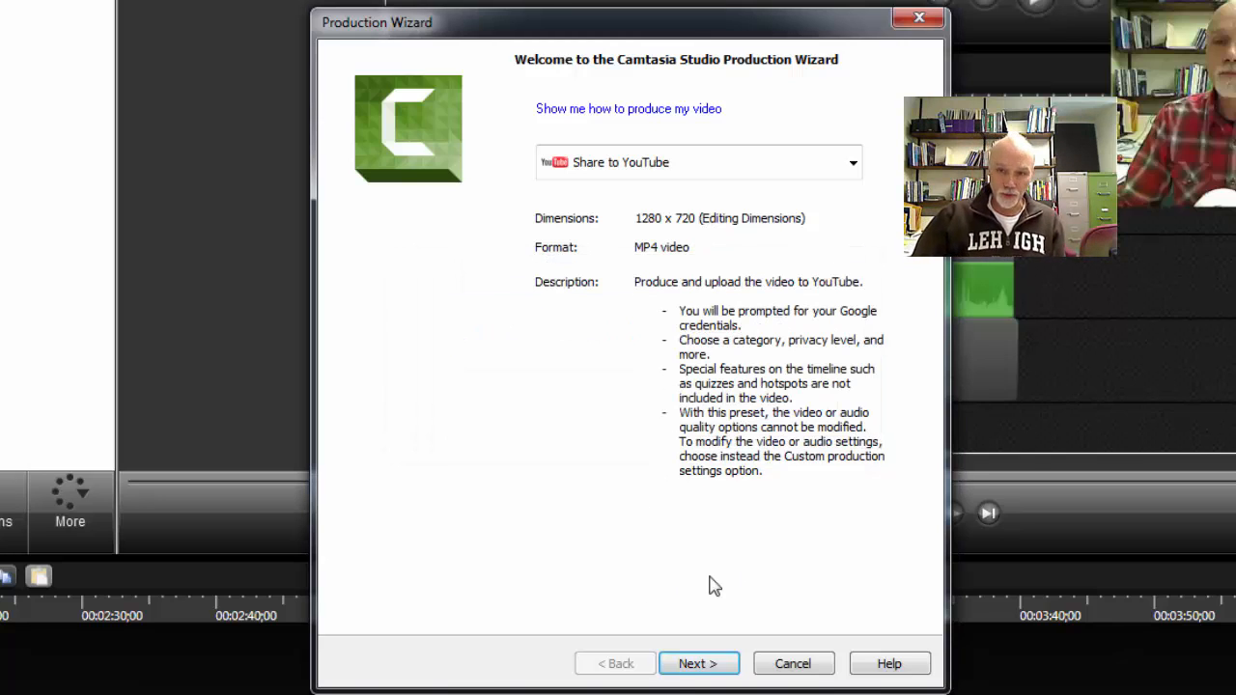